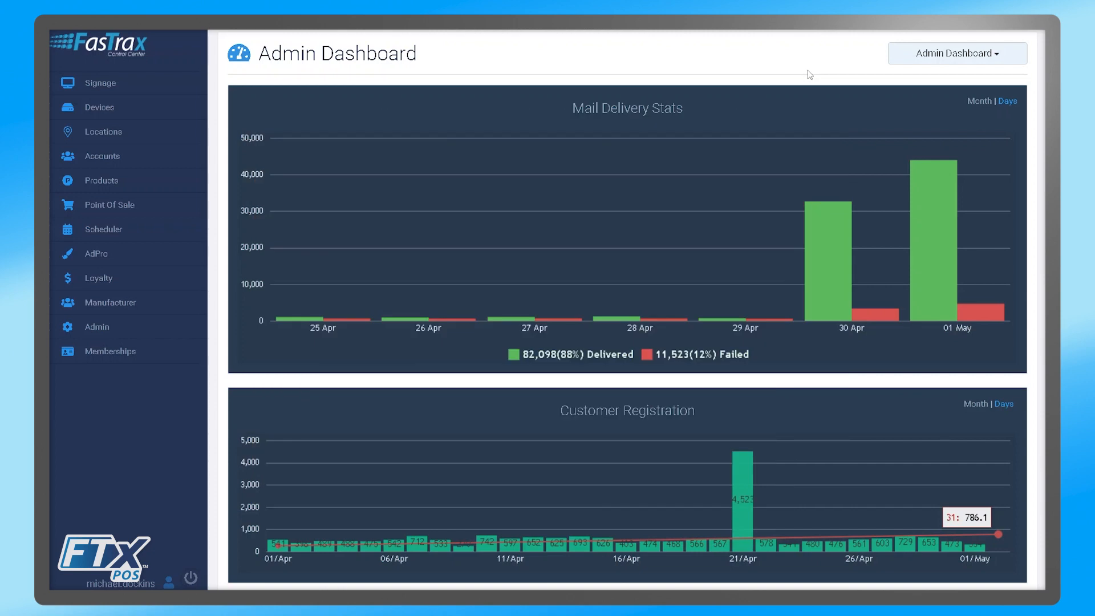
Step: Open the inventory counts page for the point of sale
{"action": "left_click", "coordinate": [137, 208]}
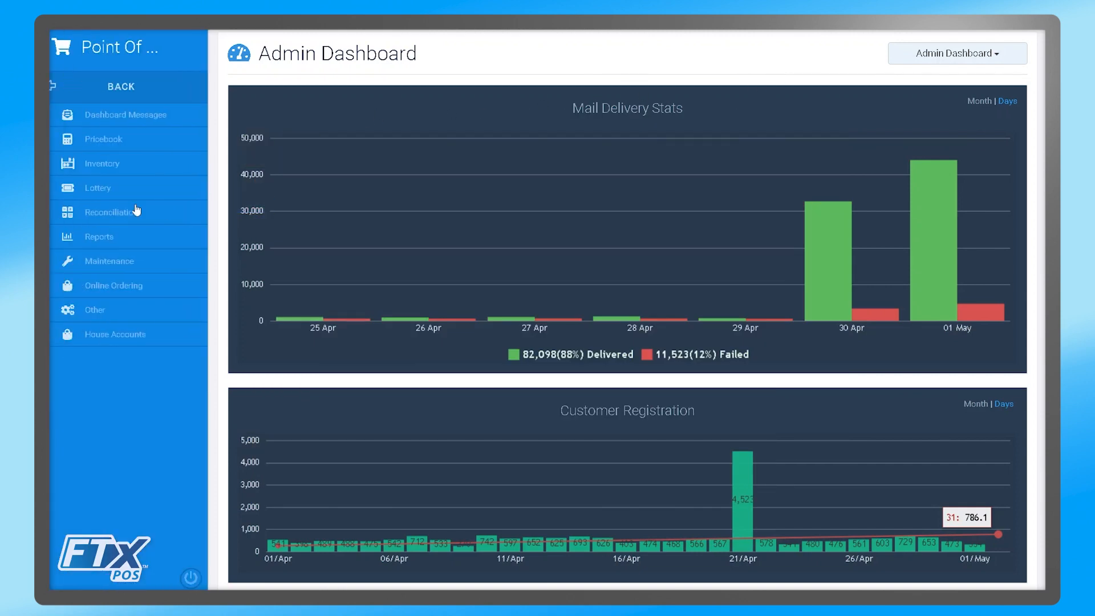
{"action": "left_click", "coordinate": [127, 176]}
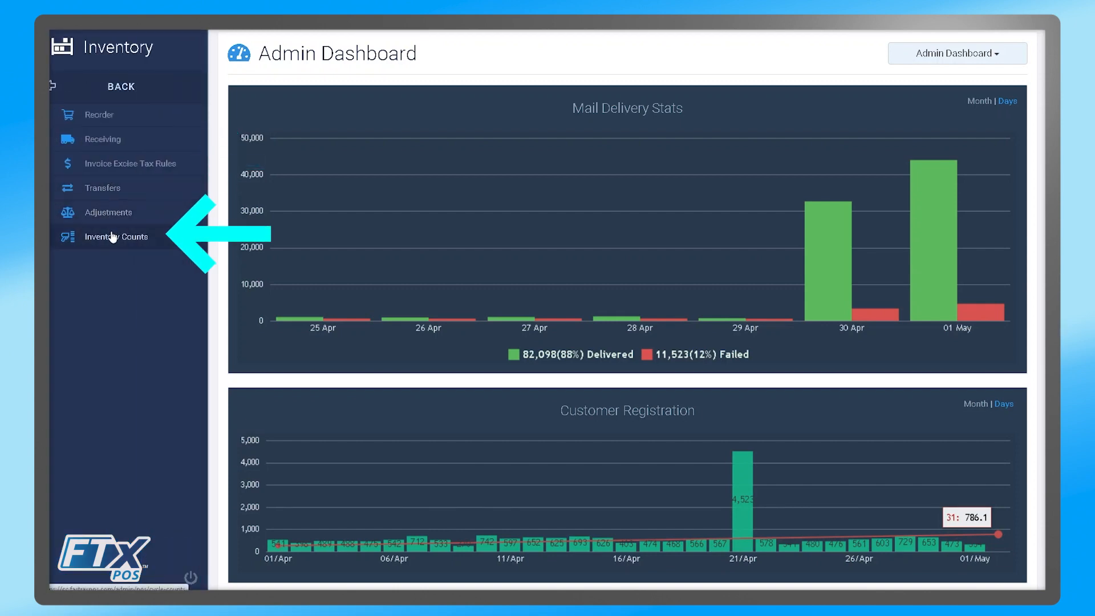
{"action": "left_click", "coordinate": [113, 237]}
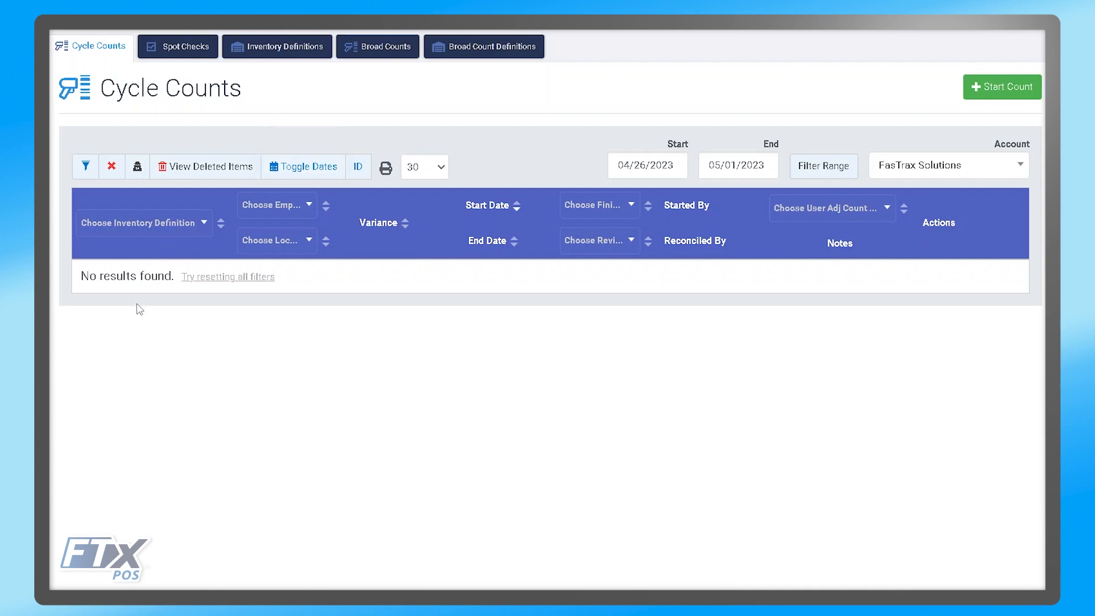
Step: Start a cycle count for the chosen employee at location 3 - Tradeshow using the DEMO CARTON definition
{"action": "left_click", "coordinate": [1000, 91]}
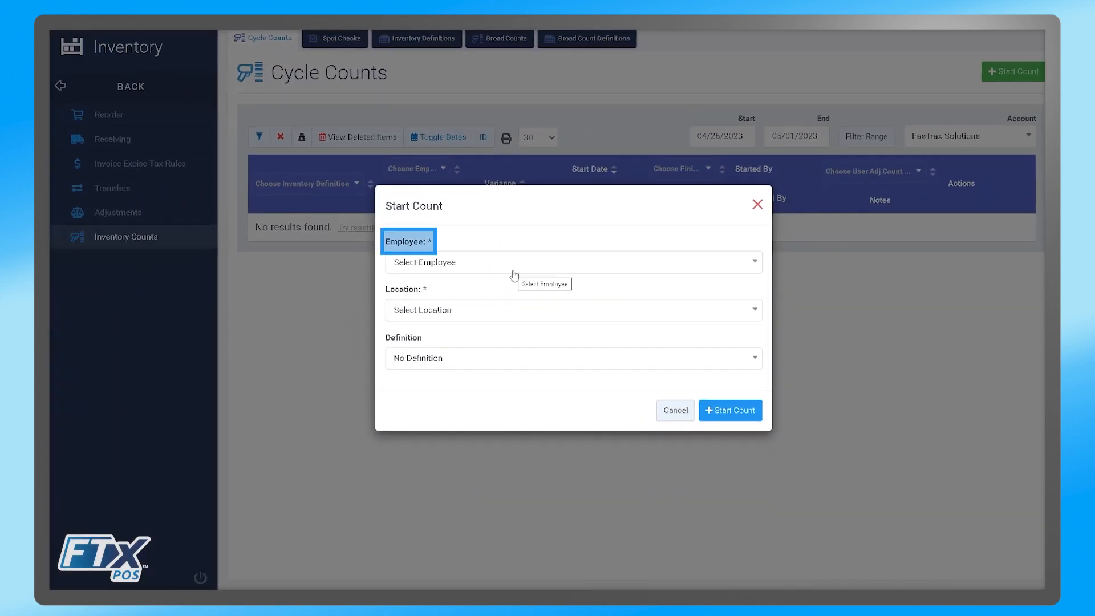
{"action": "left_click", "coordinate": [513, 273]}
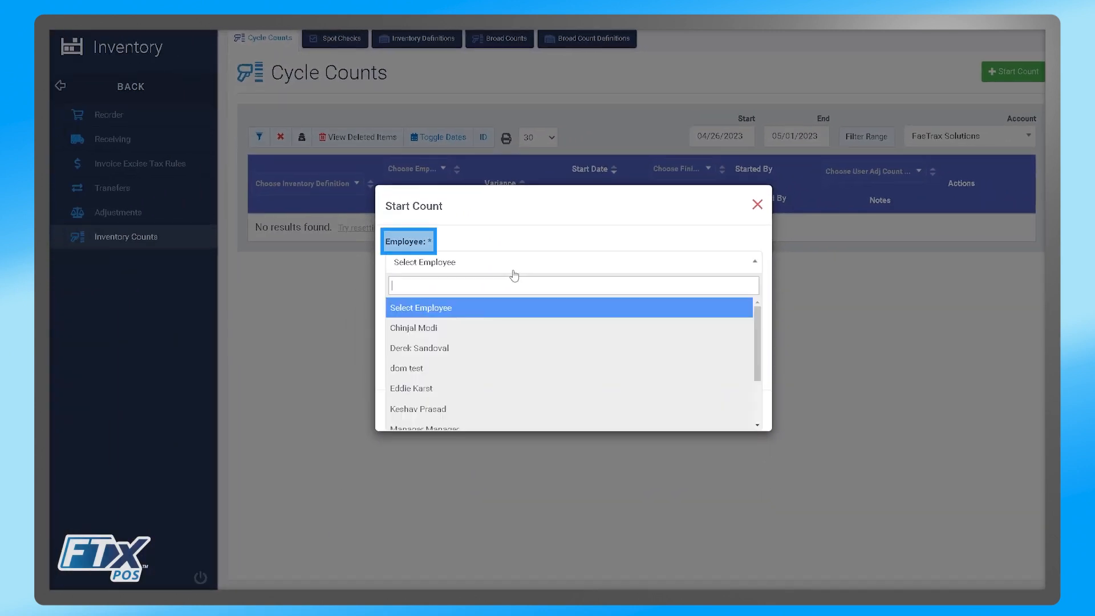
{"action": "left_click", "coordinate": [459, 348]}
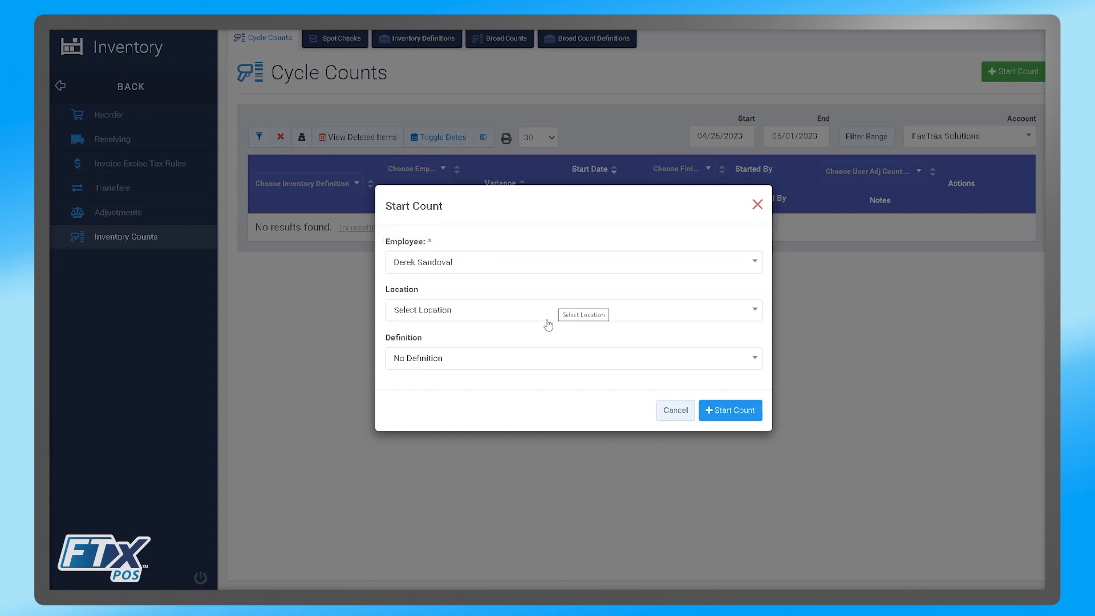
{"action": "left_click", "coordinate": [503, 316]}
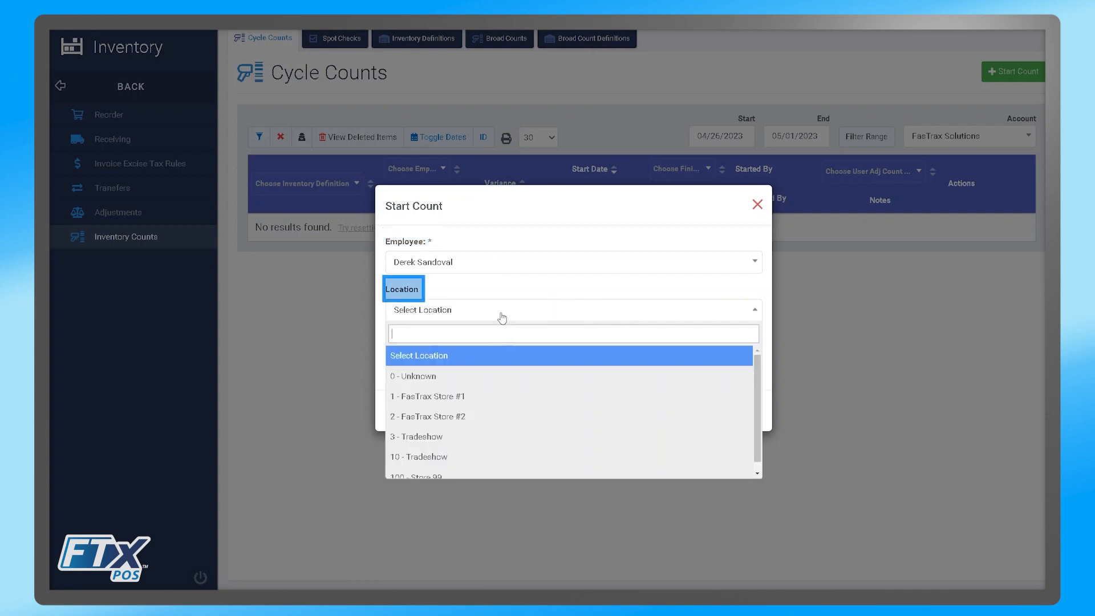
{"action": "left_click", "coordinate": [450, 438]}
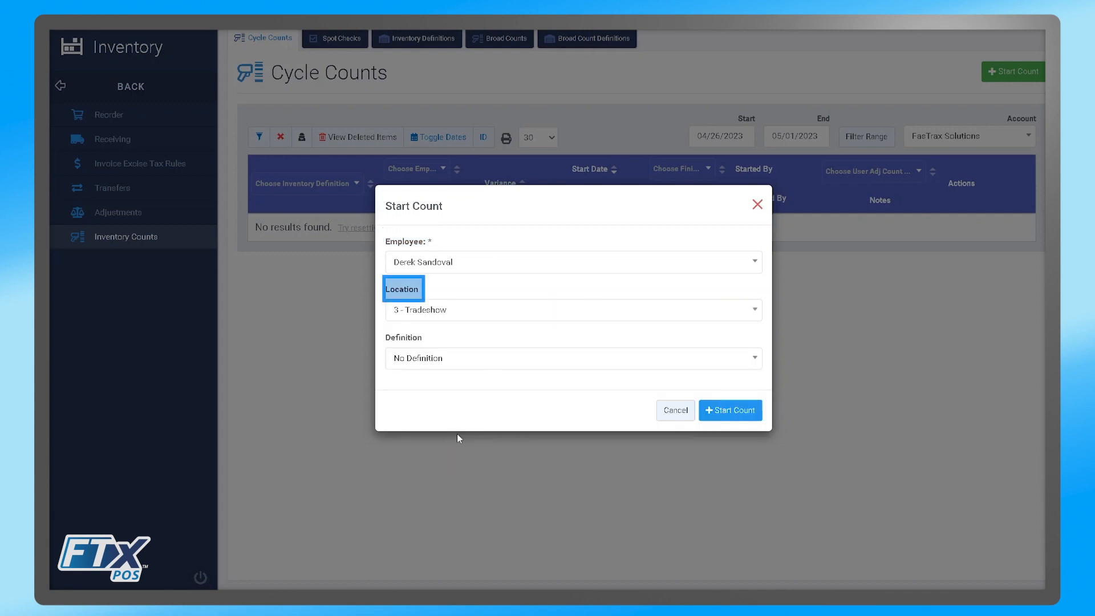
{"action": "left_click", "coordinate": [472, 364]}
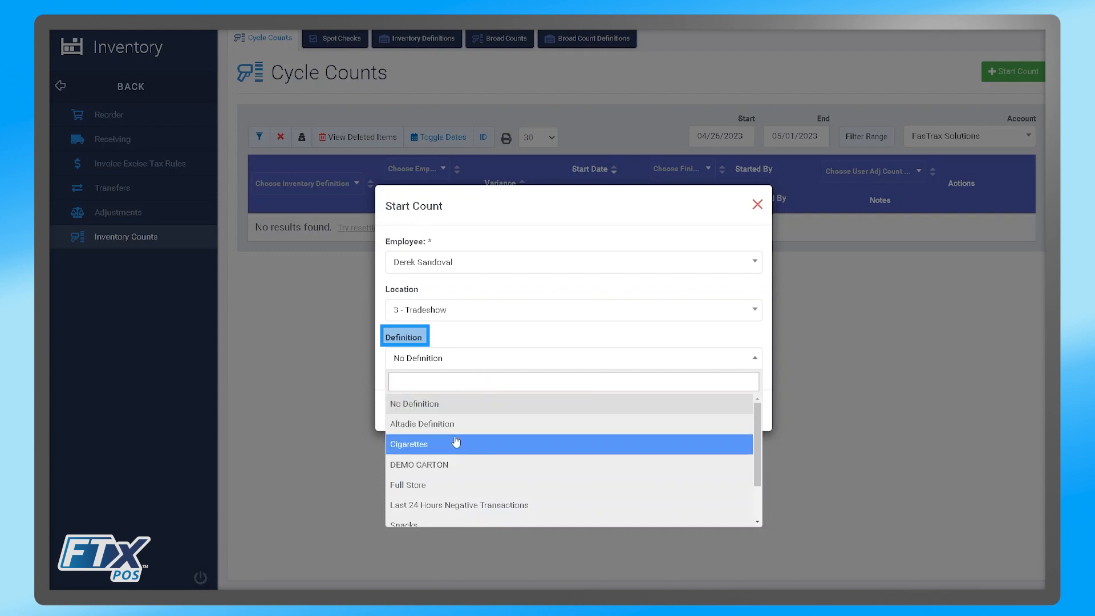
{"action": "left_click", "coordinate": [459, 472]}
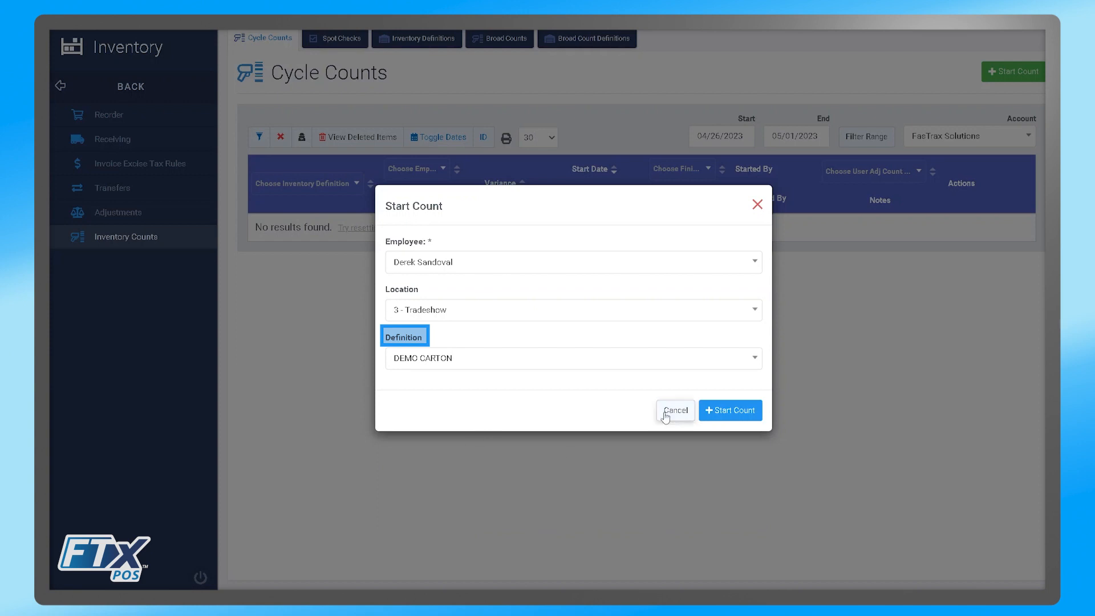
{"action": "left_click", "coordinate": [731, 412]}
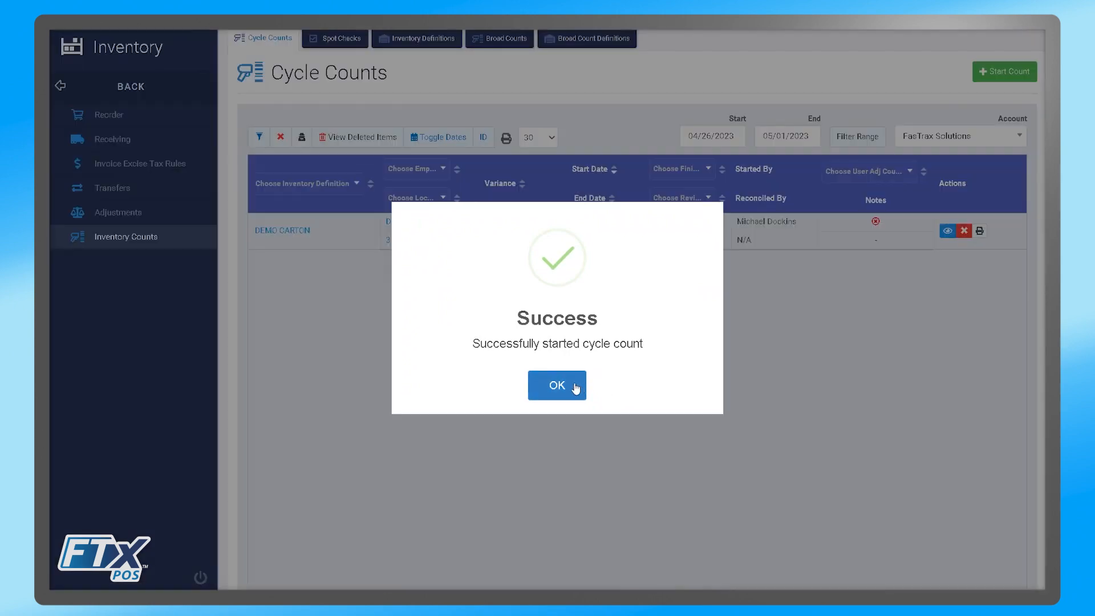
{"action": "left_click", "coordinate": [575, 387]}
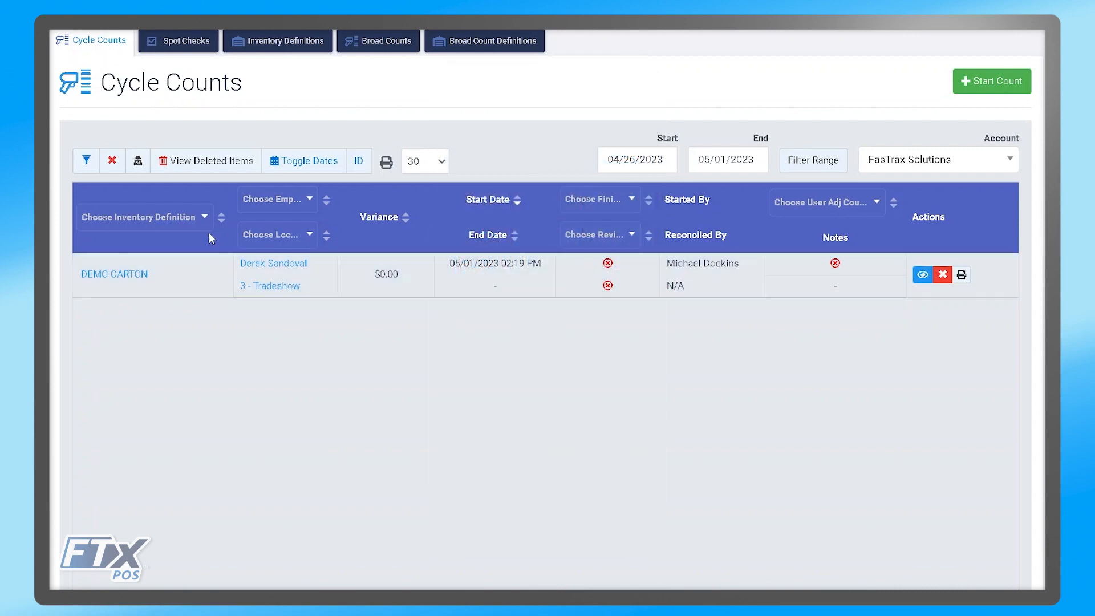
Step: View the DEMO CARTON cycle count and set the user adjusted count of TEST CARTON to 2
{"action": "left_click", "coordinate": [922, 276]}
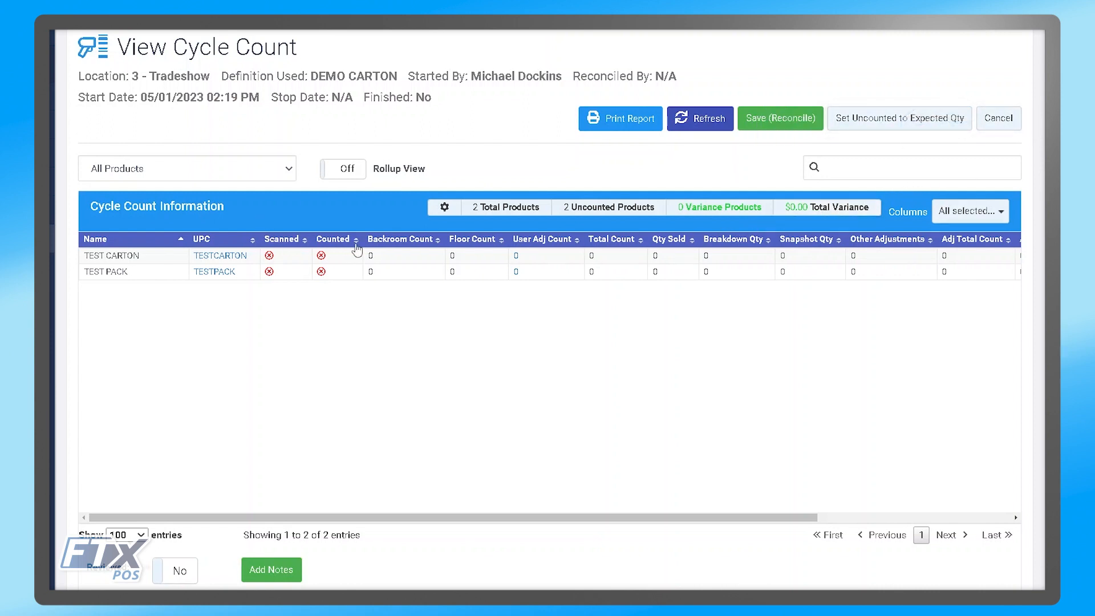
{"action": "left_click", "coordinate": [471, 256]}
{"action": "left_click", "coordinate": [471, 258]}
{"action": "left_click", "coordinate": [529, 257]}
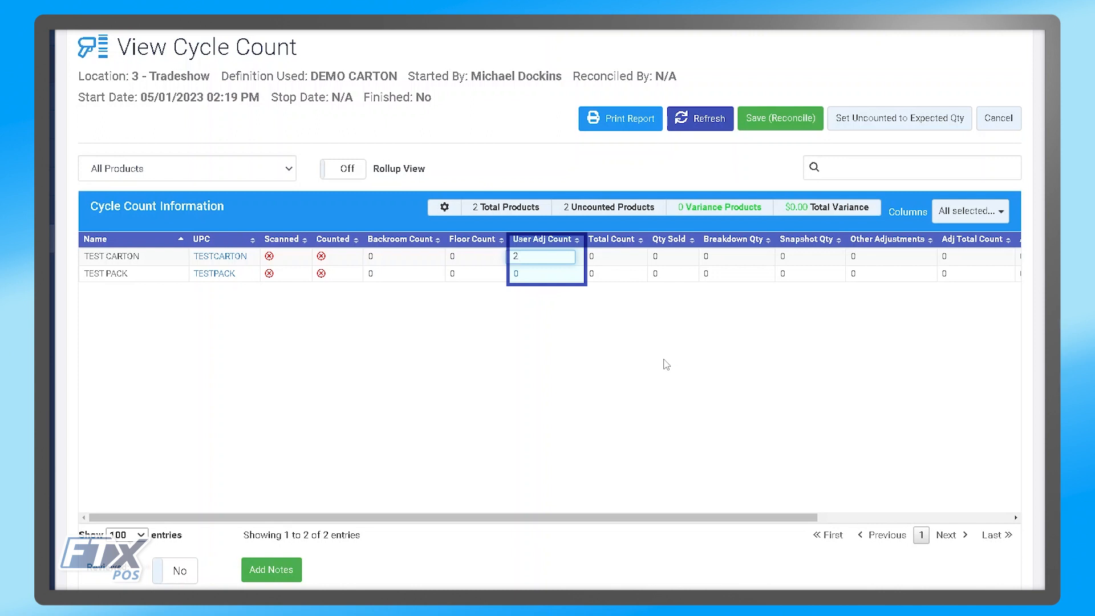
{"action": "left_click", "coordinate": [545, 279]}
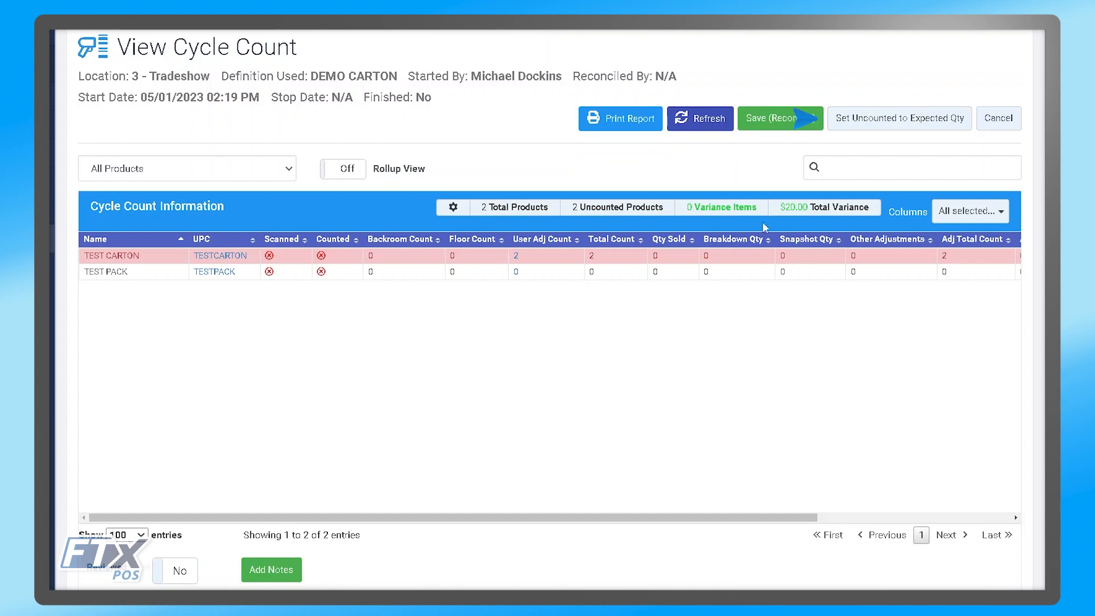
{"action": "left_click", "coordinate": [863, 120]}
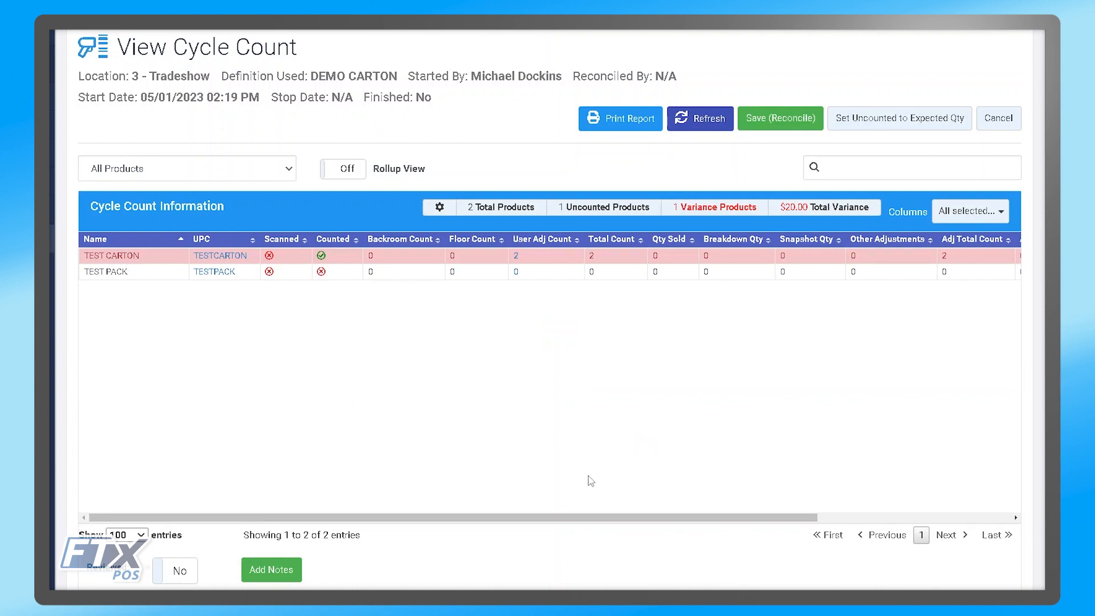
Step: Attach a note reading "Note 1" to the cycle count and save it
{"action": "left_click", "coordinate": [269, 567]}
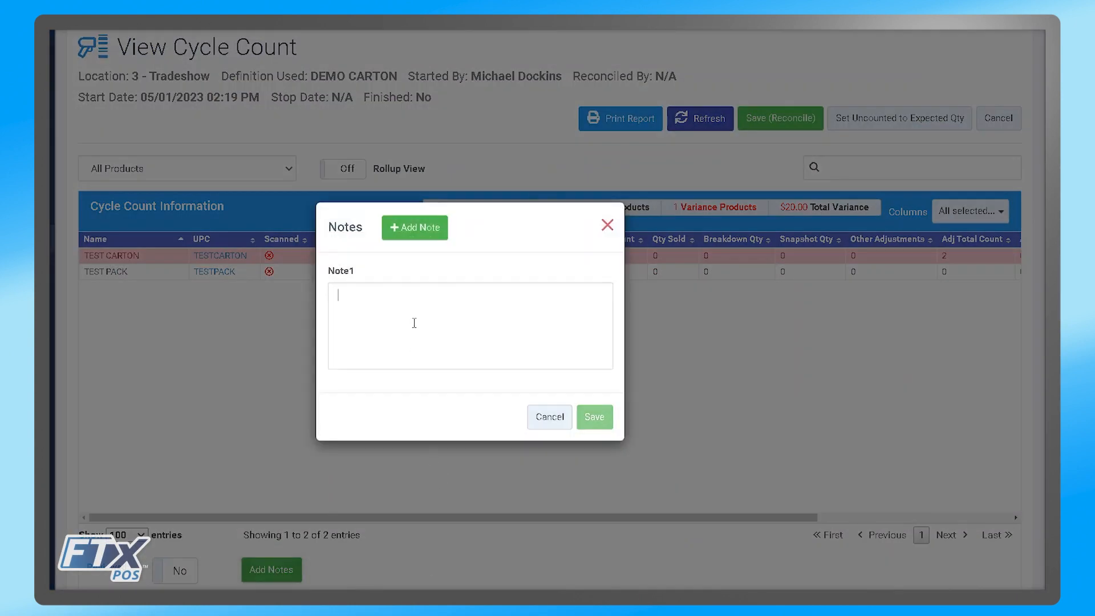
{"action": "type", "text": "Note 1"}
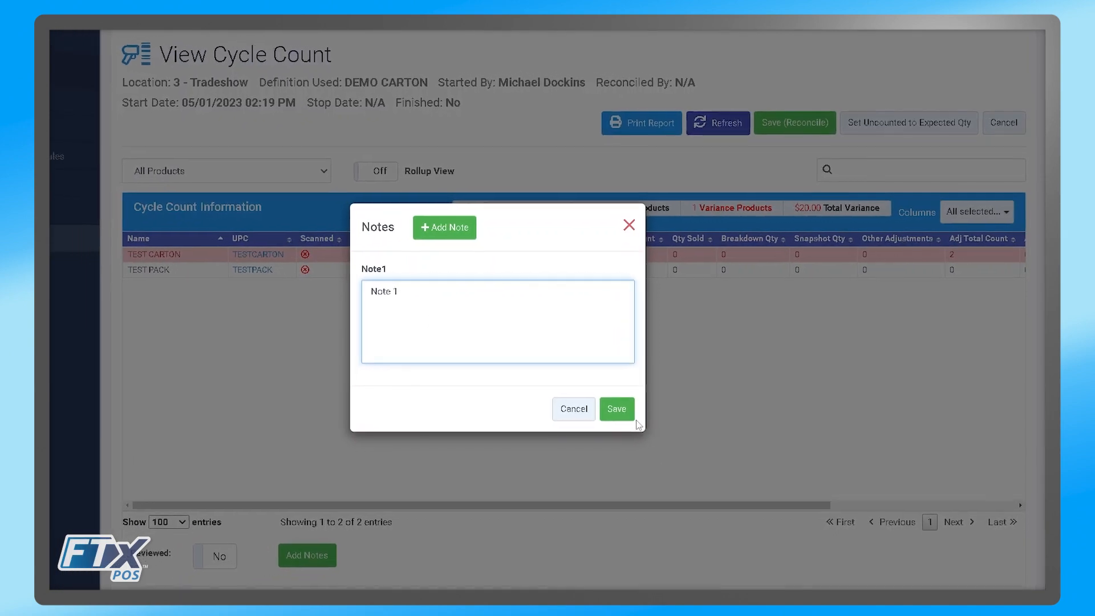
{"action": "left_click", "coordinate": [626, 405]}
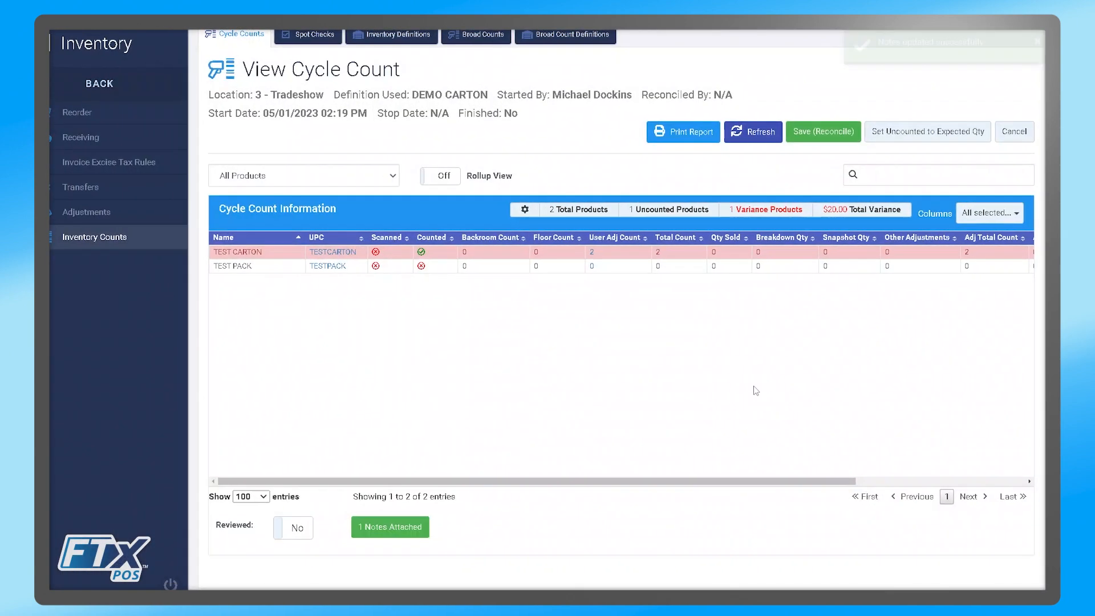
Step: Reconcile the DEMO CARTON cycle count and apply it to inventory
{"action": "left_click", "coordinate": [828, 140]}
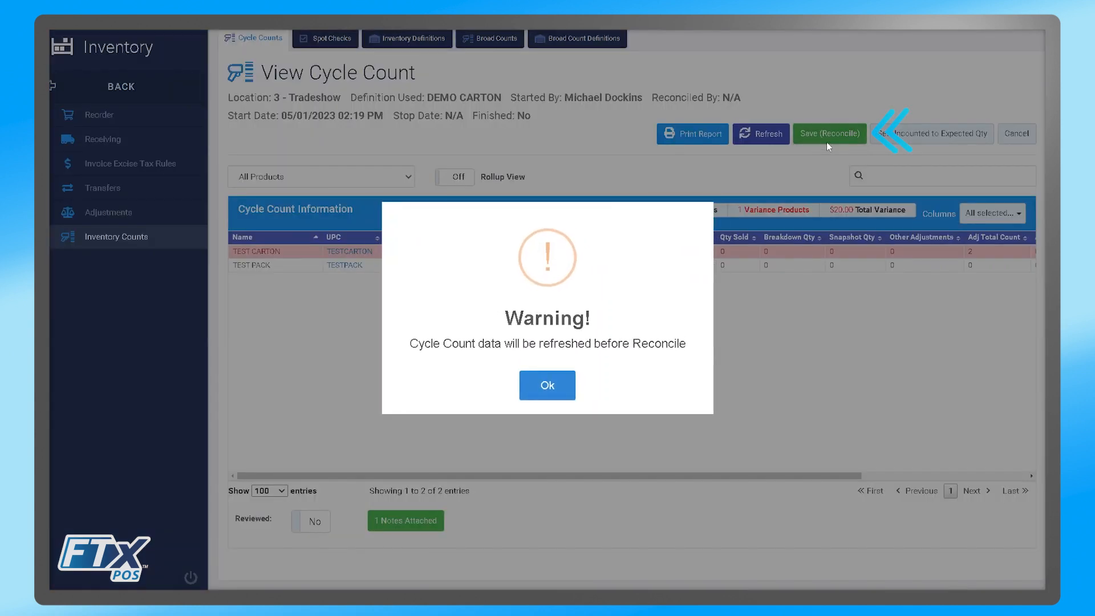
{"action": "left_click", "coordinate": [549, 387]}
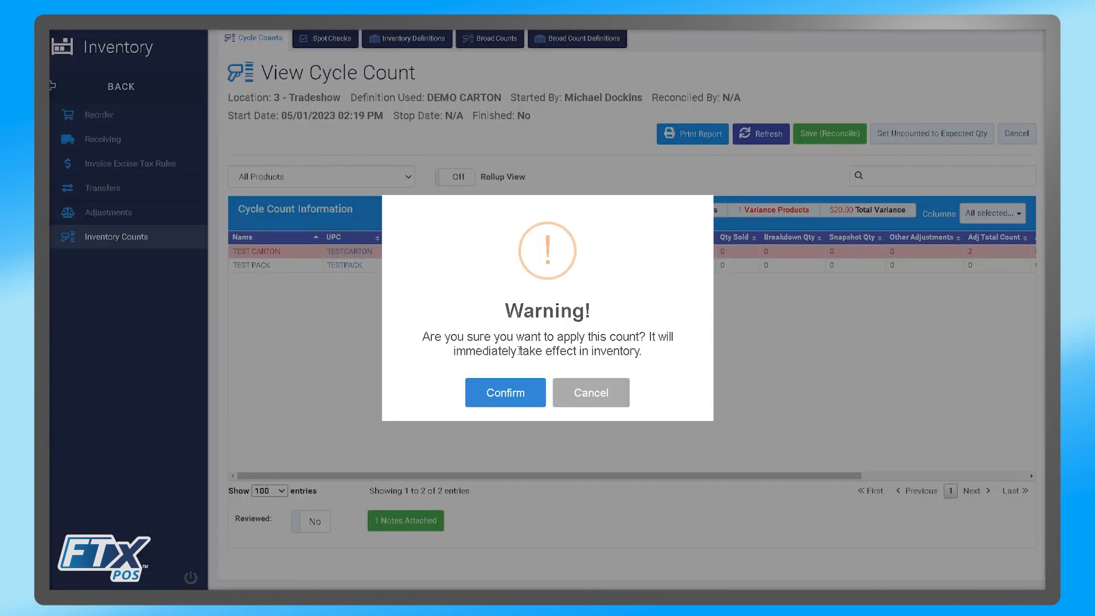
{"action": "left_click", "coordinate": [505, 394]}
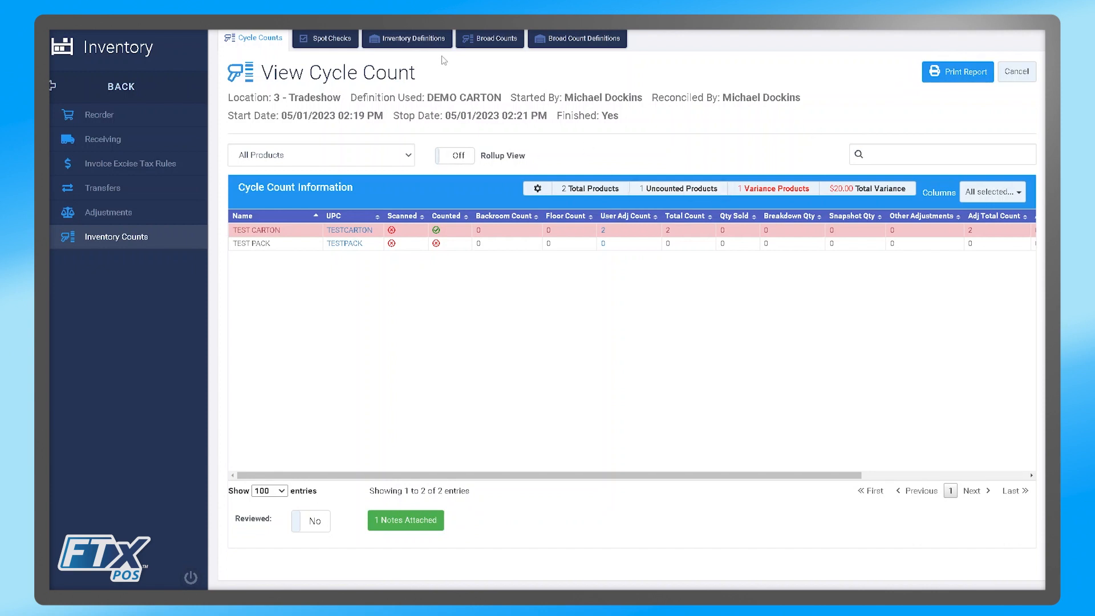
Step: View the spot checks list, and start a new inventory definition named Cigars
{"action": "left_click", "coordinate": [322, 41]}
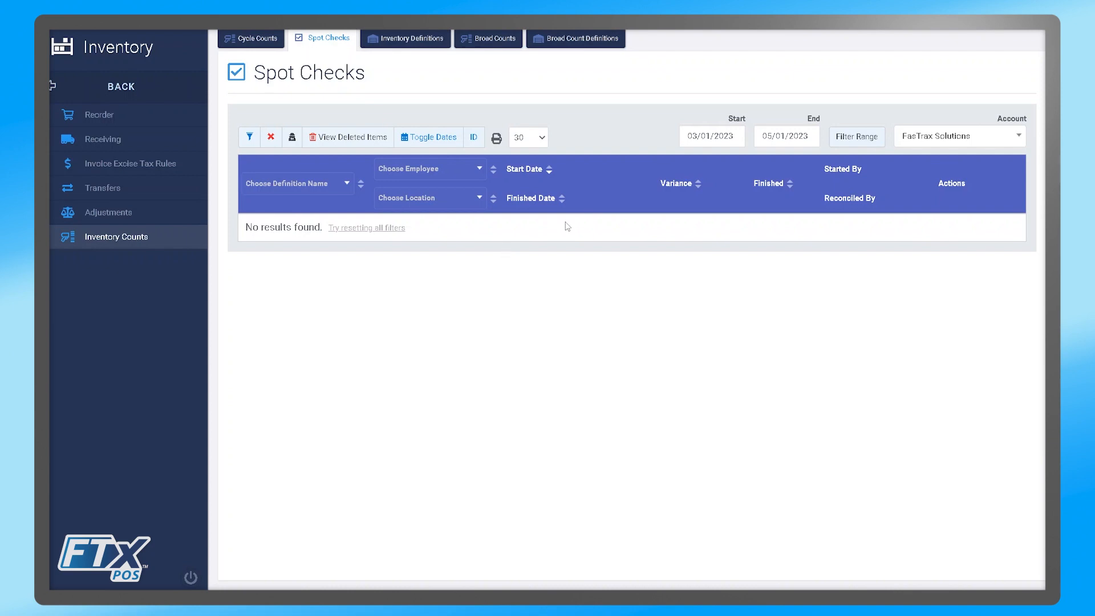
{"action": "left_click", "coordinate": [391, 40]}
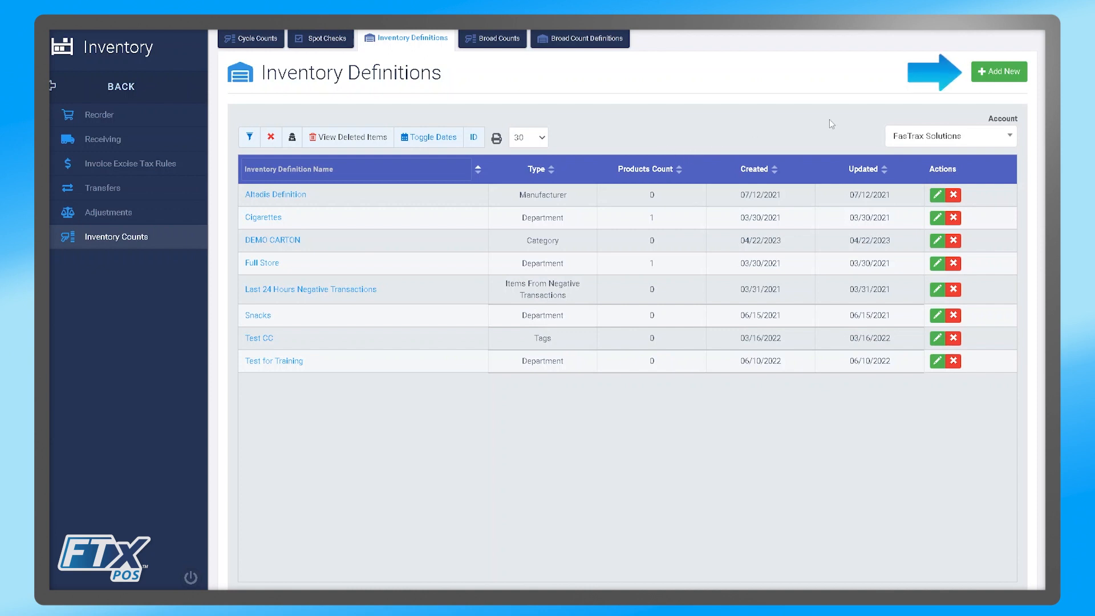
{"action": "left_click", "coordinate": [985, 71]}
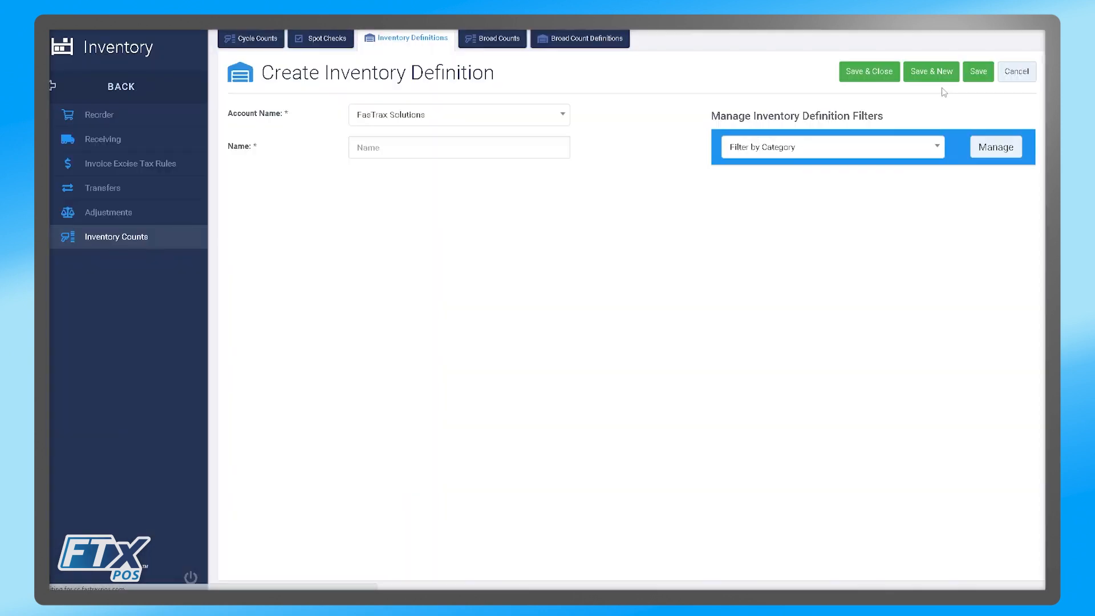
{"action": "left_click", "coordinate": [482, 154]}
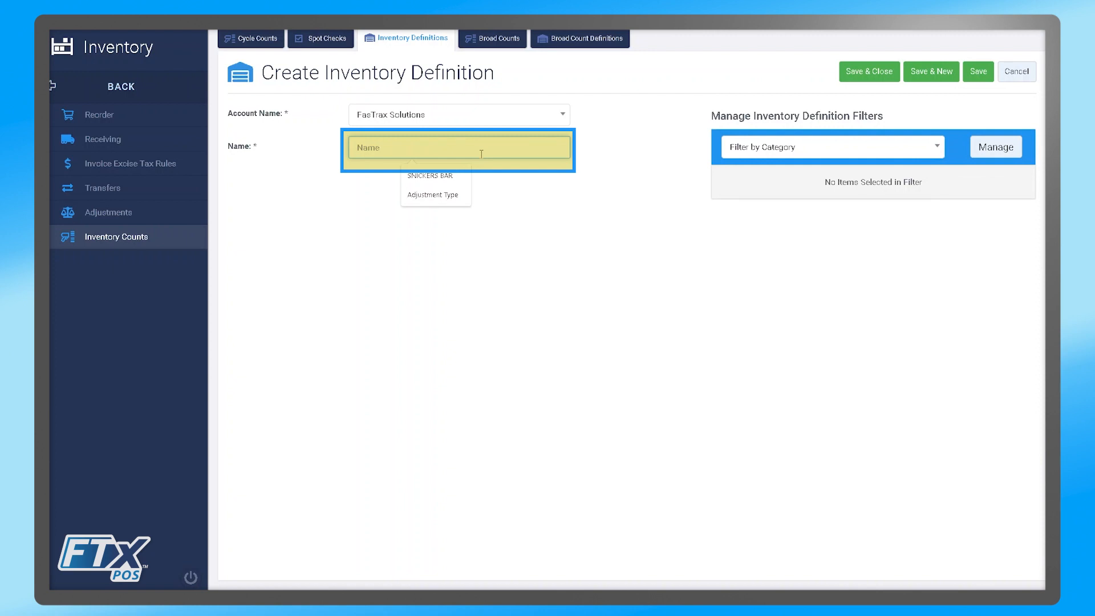
{"action": "type", "text": "Cigars"}
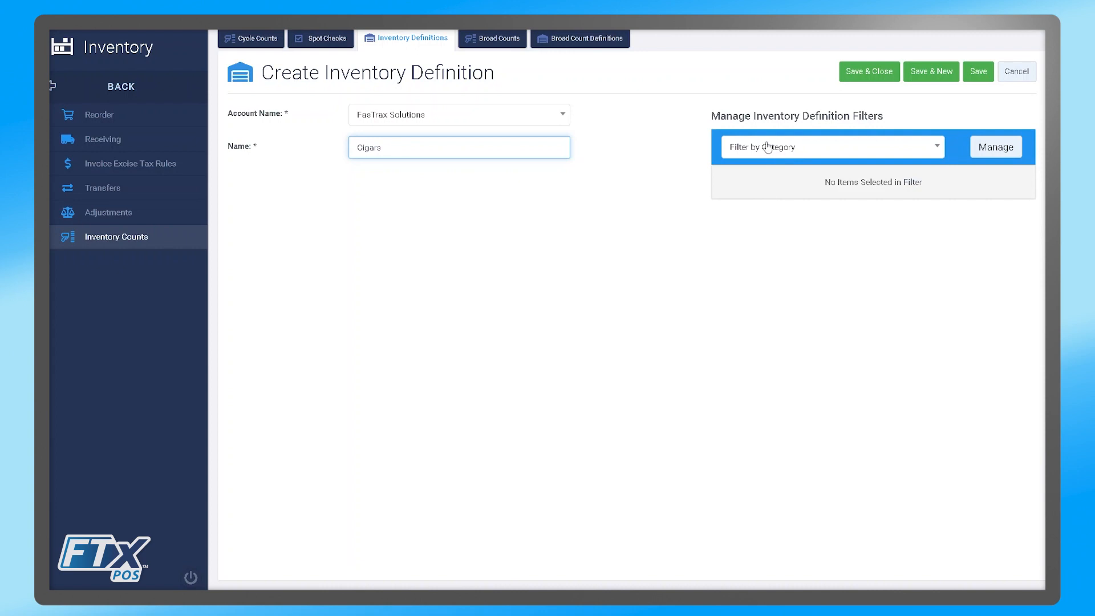
Step: Filter the new inventory definition by category and apply CIGARS as its selected category
{"action": "left_click_drag", "start_coordinate": [710, 116], "coordinate": [901, 113]}
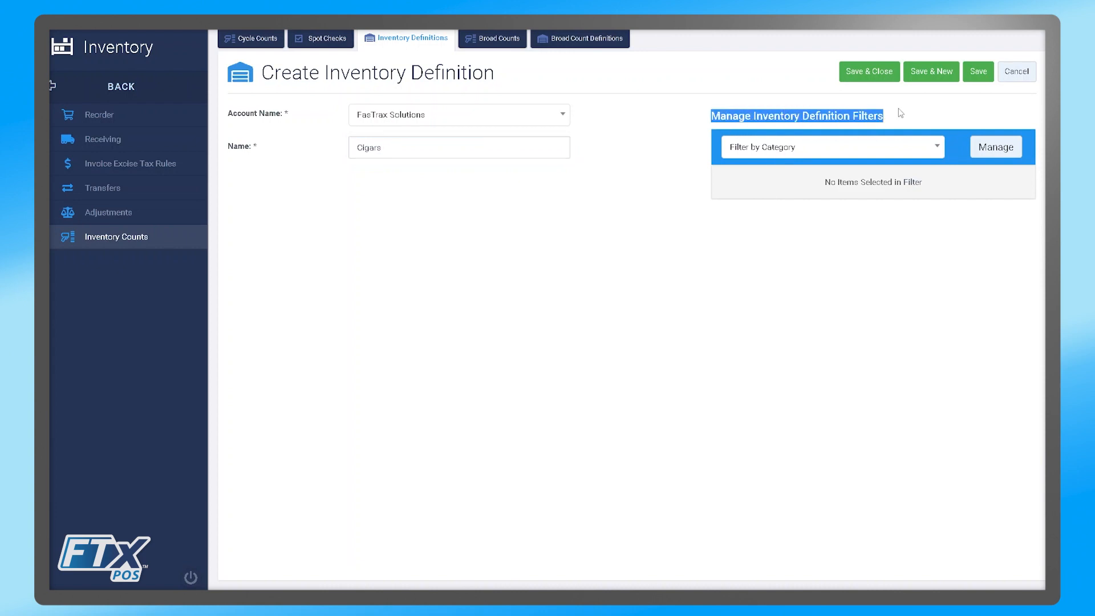
{"action": "left_click", "coordinate": [790, 149]}
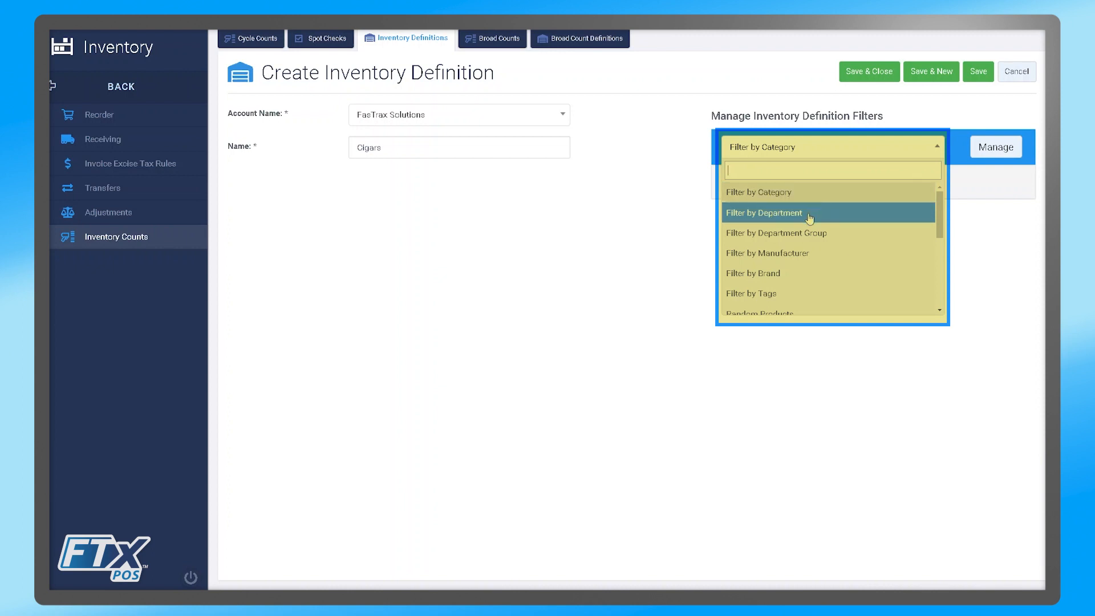
{"action": "left_click", "coordinate": [824, 195]}
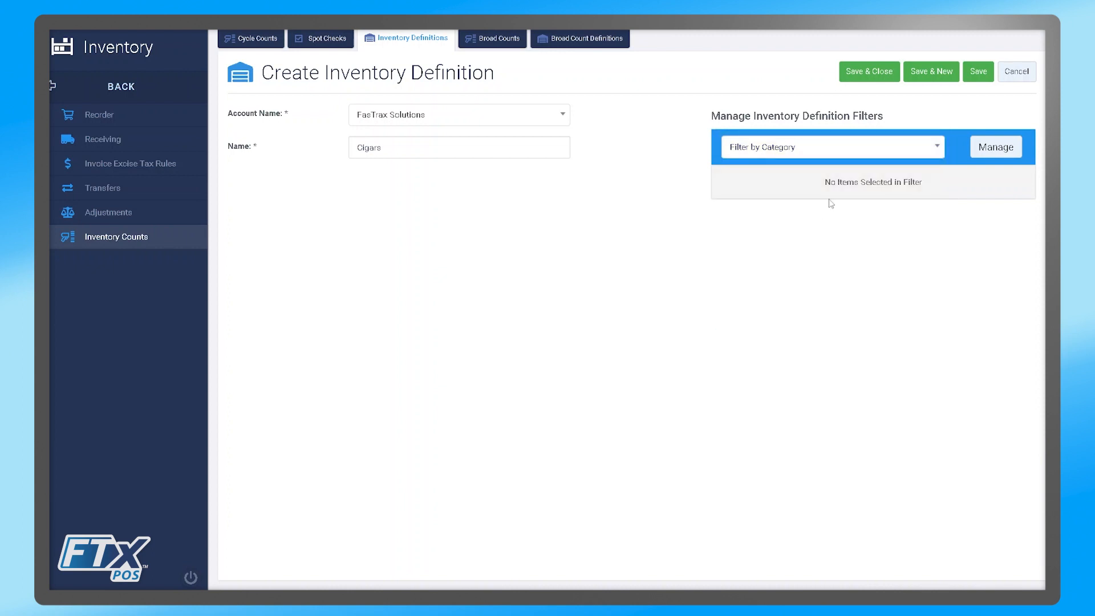
{"action": "left_click", "coordinate": [1018, 156]}
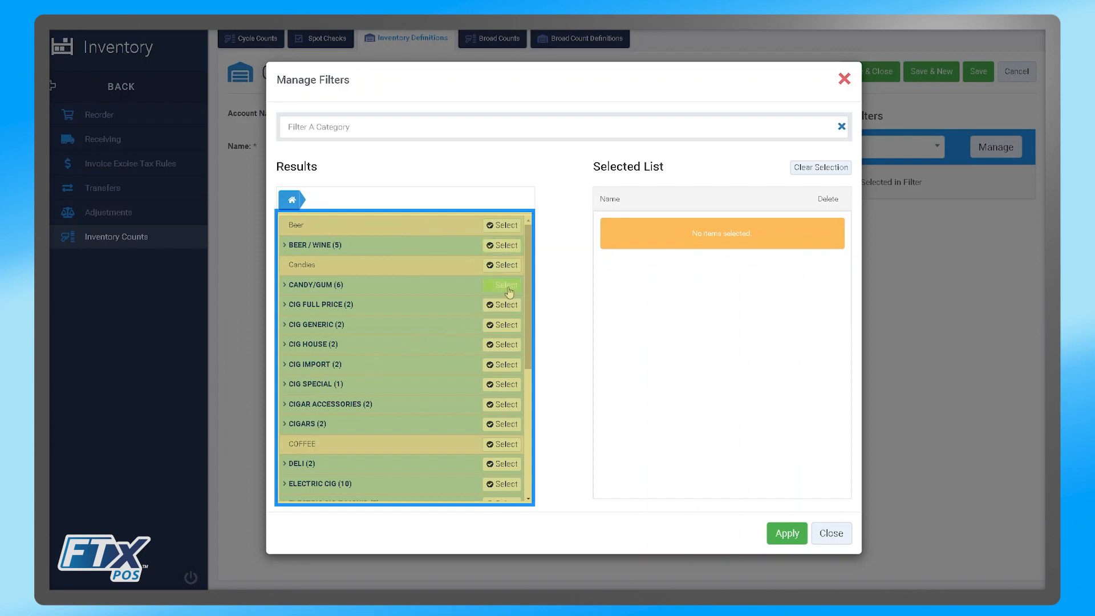
{"action": "left_click_drag", "start_coordinate": [528, 290], "coordinate": [525, 312]}
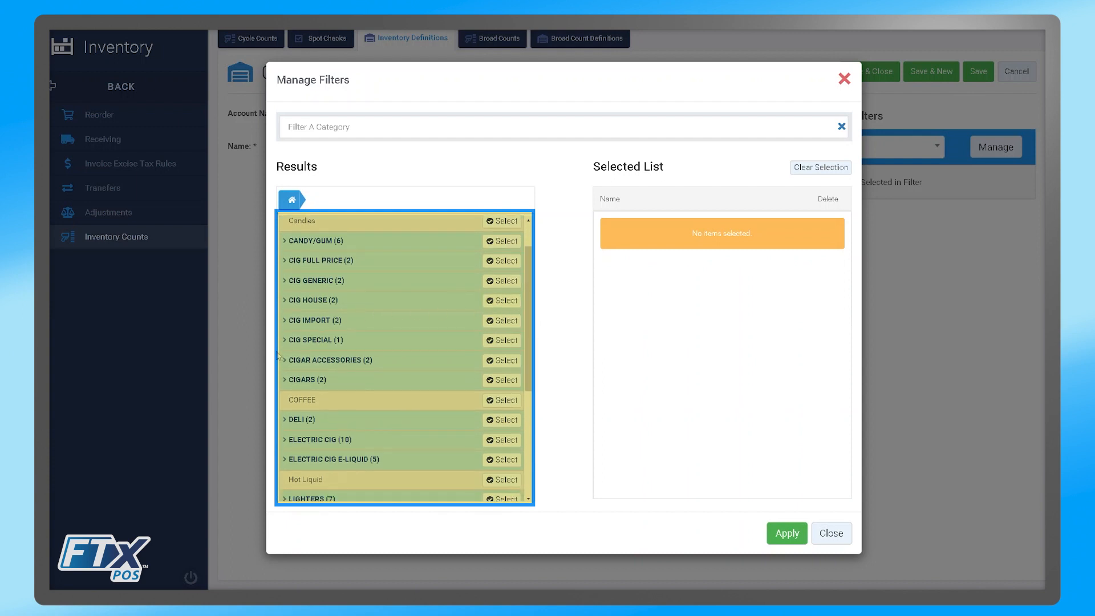
{"action": "left_click", "coordinate": [492, 381]}
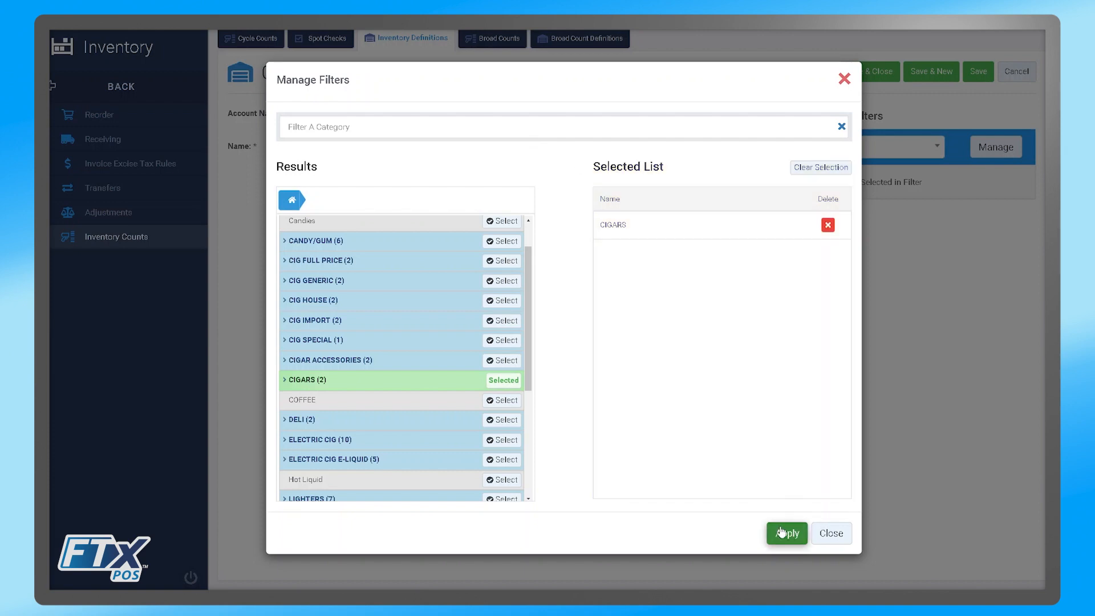
{"action": "left_click", "coordinate": [787, 534]}
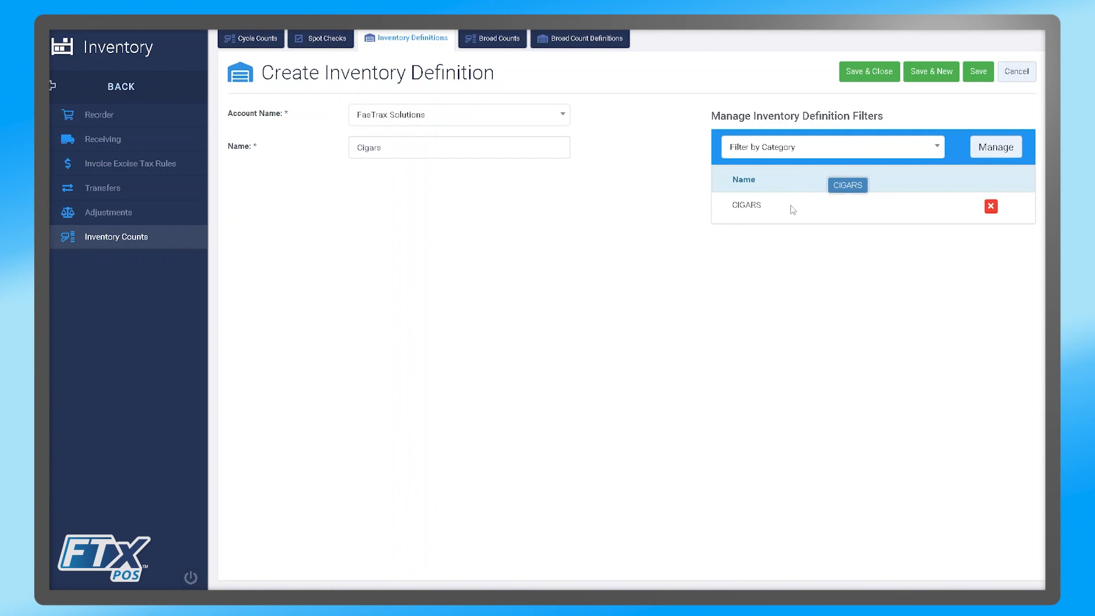
Step: Save the Cigars inventory definition and close it
{"action": "left_click_drag", "start_coordinate": [394, 147], "coordinate": [307, 160]}
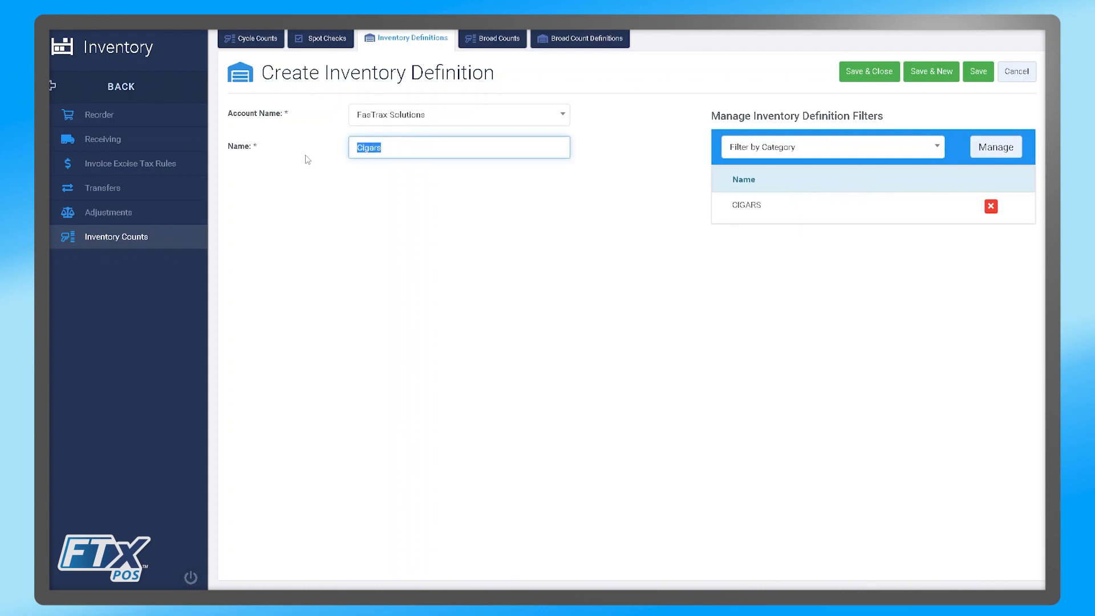
{"action": "left_click_drag", "start_coordinate": [787, 212], "coordinate": [731, 214]}
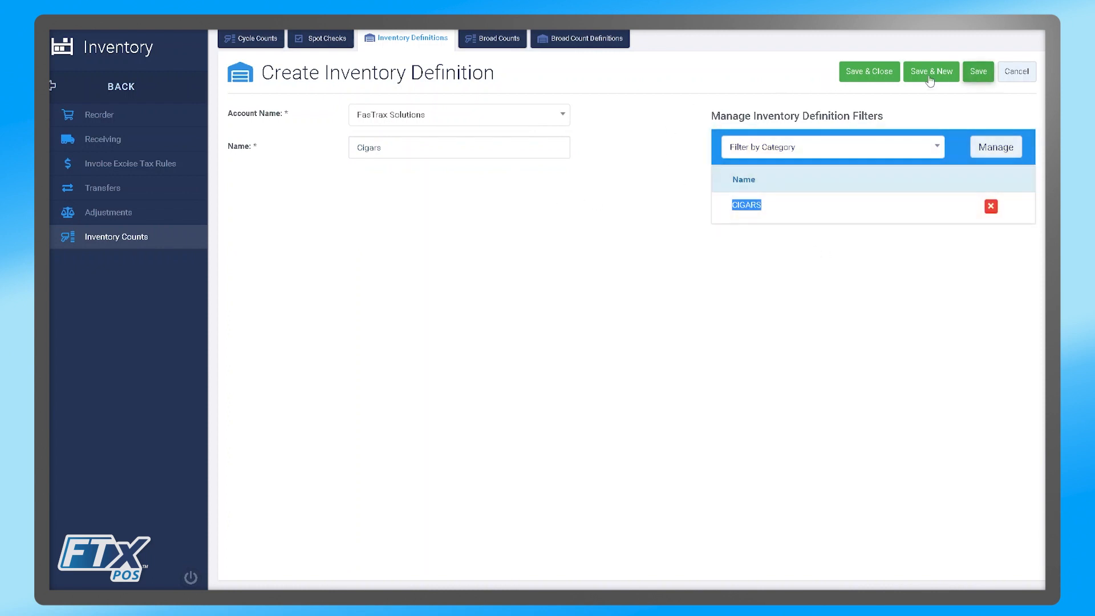
{"action": "left_click", "coordinate": [869, 67]}
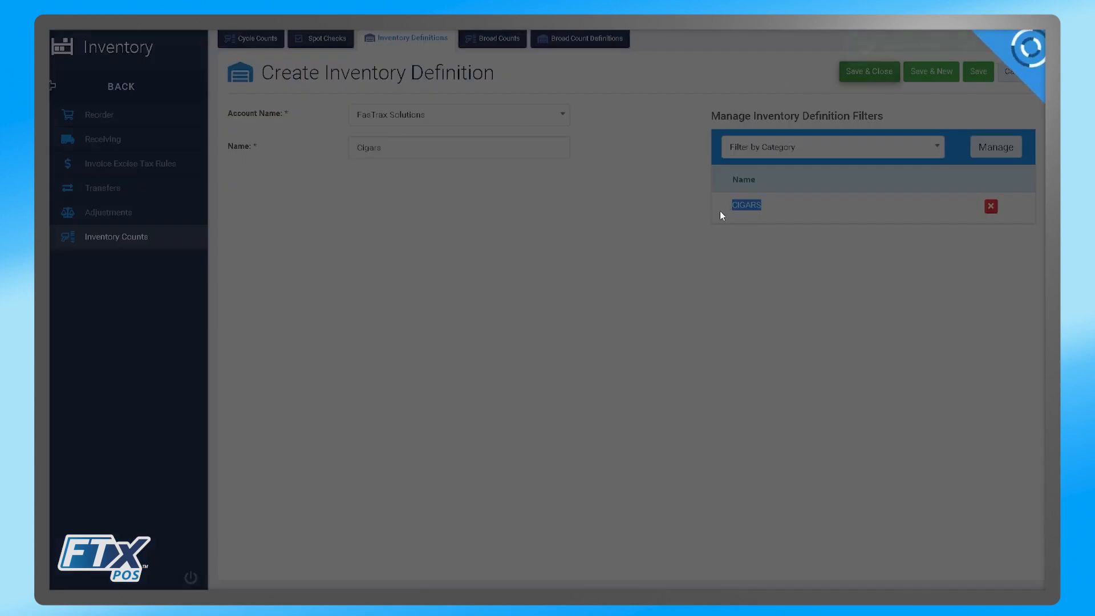